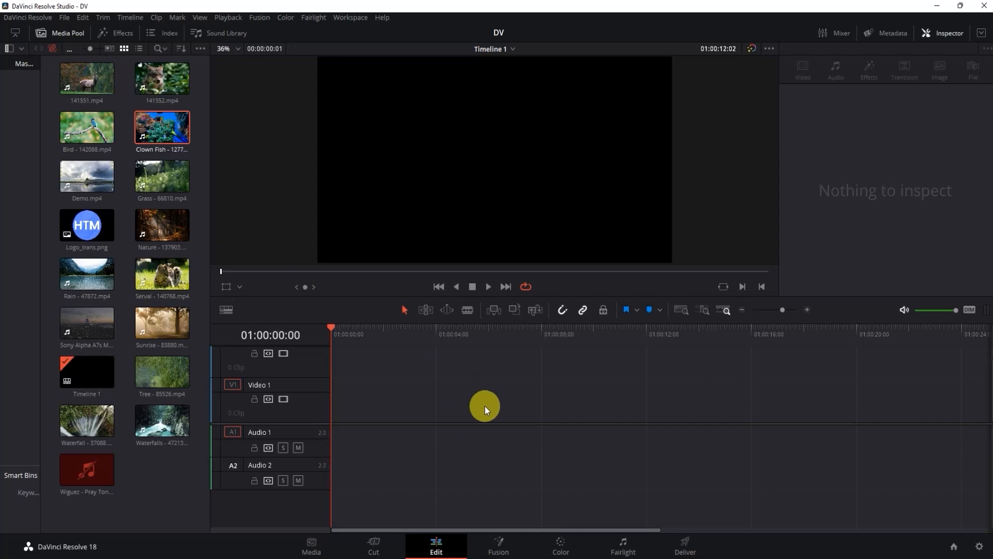
Step: Place the Serval - 140768.mp4 clip at the start of the Video 1 track and return the playhead to the beginning
{"action": "left_click_drag", "start_coordinate": [162, 273], "coordinate": [330, 420]}
{"action": "left_click", "coordinate": [520, 426]}
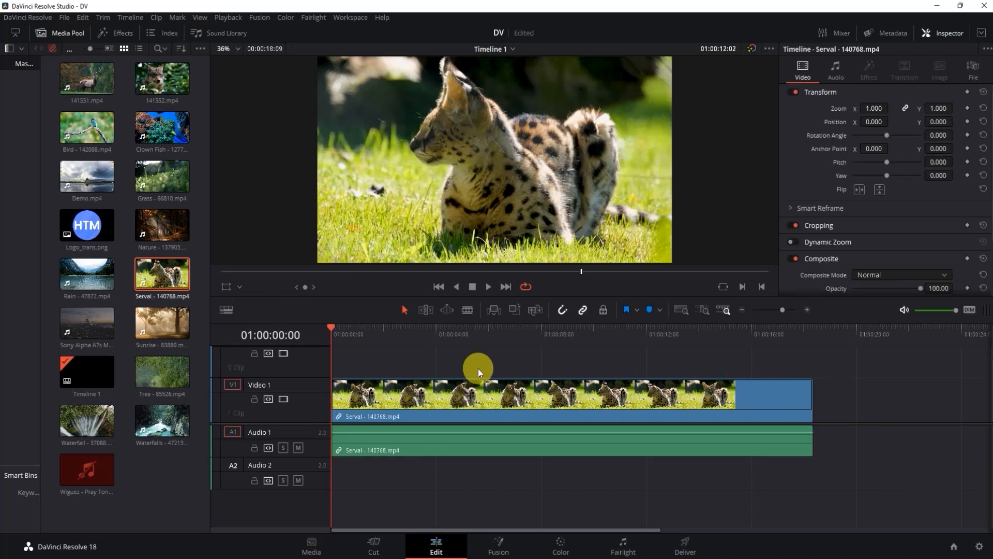
{"action": "left_click_drag", "start_coordinate": [333, 329], "coordinate": [318, 314]}
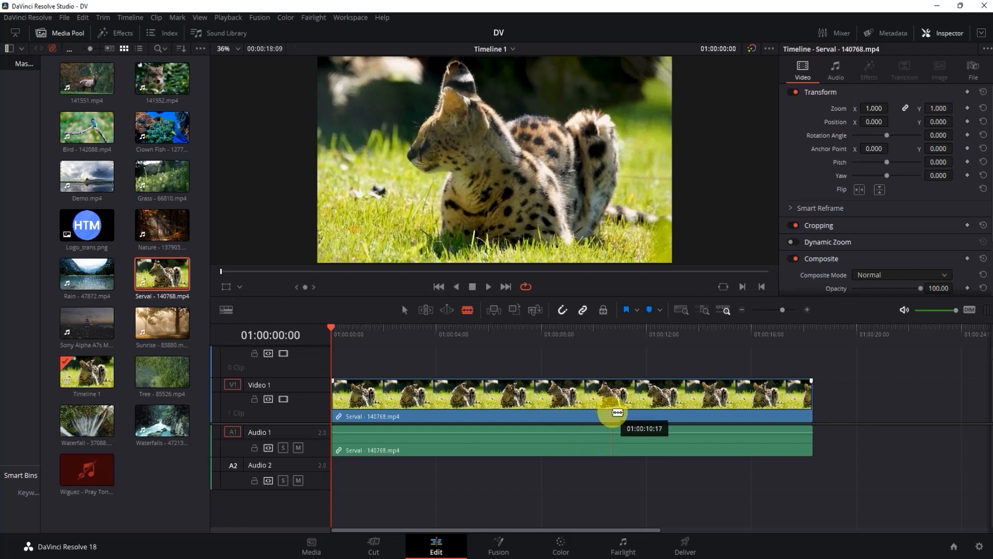
Step: Blade the Serval clip at about 01:00:10:17, 01:00:03:23, 01:00:08:10 and 01:00:06:02, and return to Selection Mode
{"action": "left_click", "coordinate": [614, 412]}
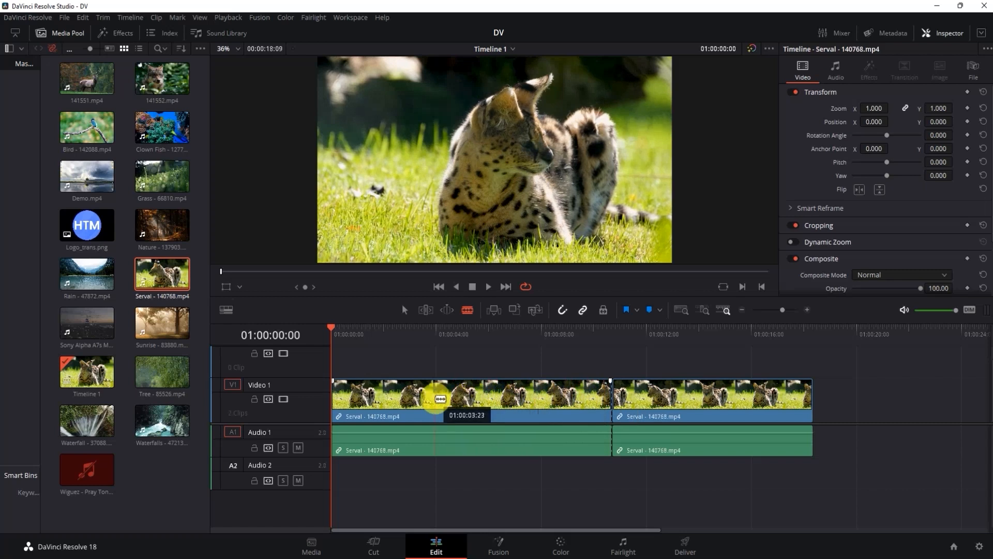
{"action": "left_click", "coordinate": [435, 400]}
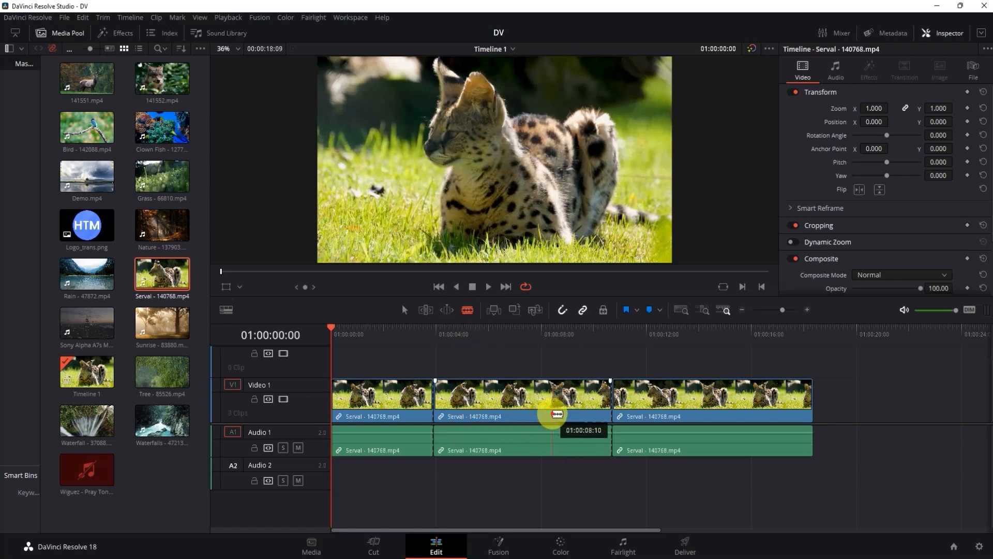
{"action": "left_click", "coordinate": [552, 414]}
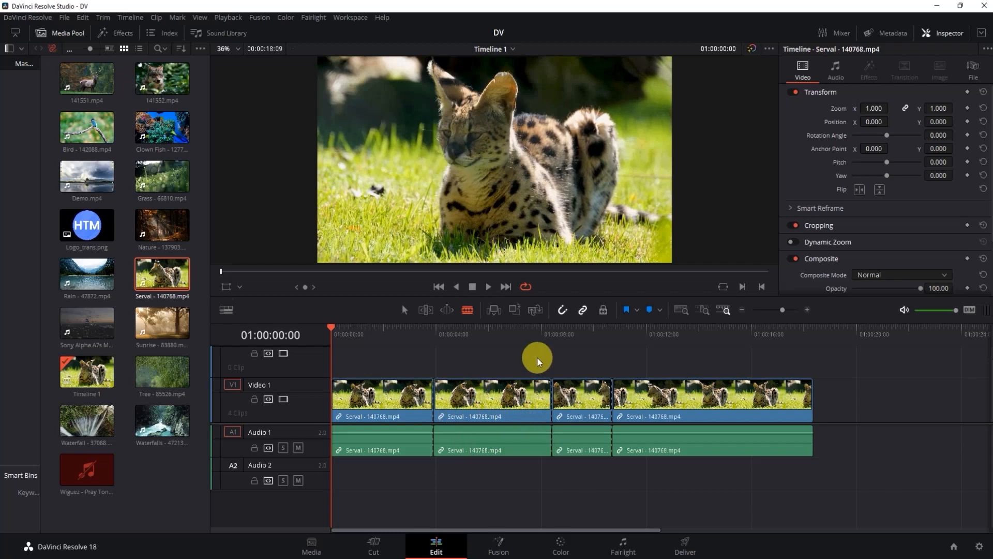
{"action": "left_click", "coordinate": [404, 310]}
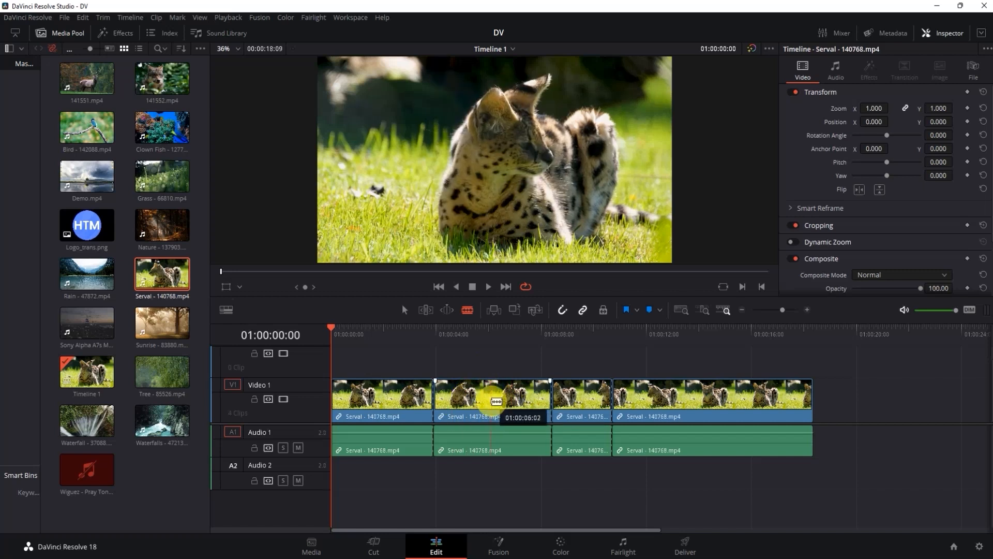
{"action": "left_click", "coordinate": [493, 401]}
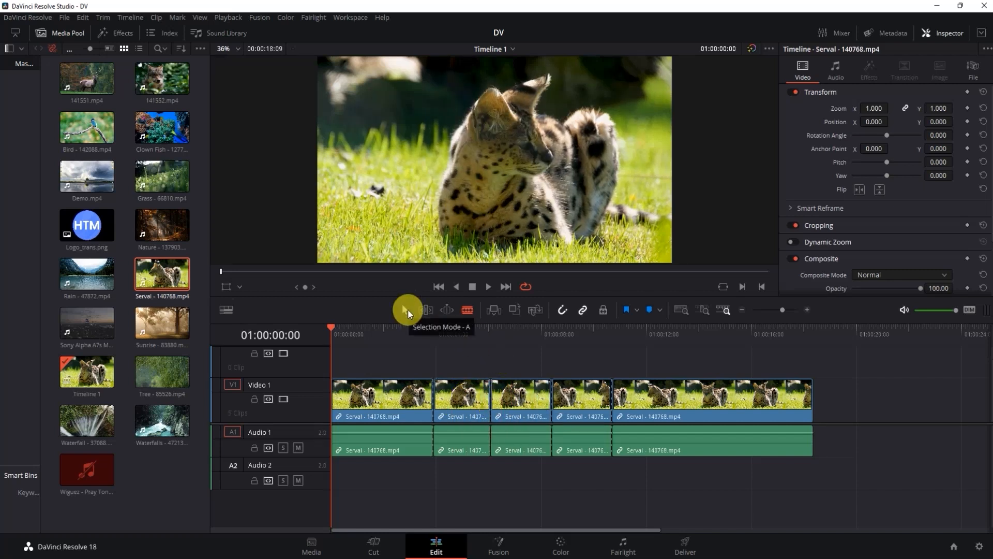
{"action": "left_click", "coordinate": [408, 309]}
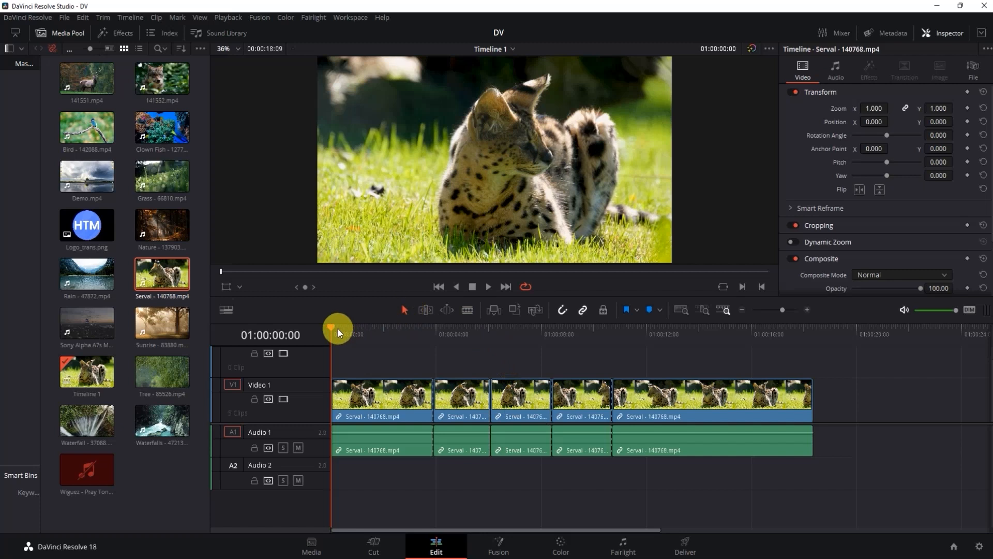
Step: Split the last Serval segment at the playhead at 01:00:14:01
{"action": "left_click_drag", "start_coordinate": [401, 343], "coordinate": [700, 331]}
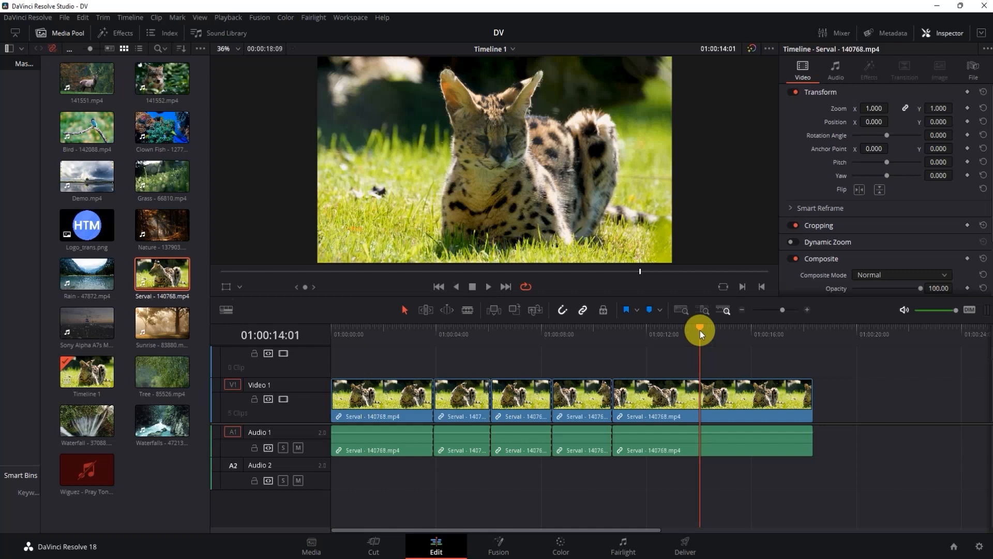
{"action": "key", "text": "ctrl+backslash"}
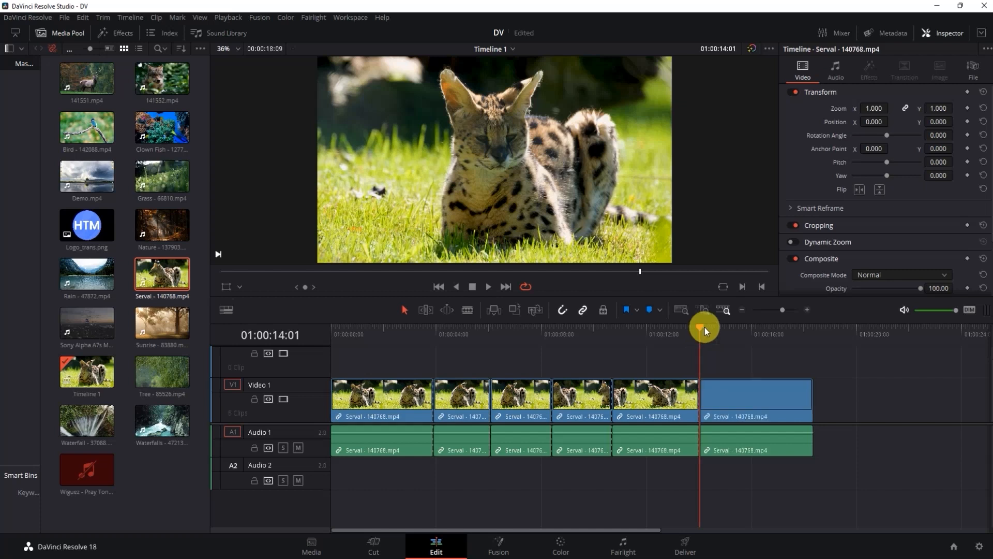
{"action": "mouse_move", "coordinate": [703, 329]}
{"action": "left_mouse_down"}
{"action": "mouse_move", "coordinate": [762, 331]}
{"action": "mouse_move", "coordinate": [719, 333]}
{"action": "left_mouse_up"}
Step: Move the last two segments later with gaps before them, and extend the final segment's start back to about 01:00:16:00
{"action": "left_click", "coordinate": [762, 401]}
{"action": "left_click_drag", "start_coordinate": [762, 401], "coordinate": [879, 414]}
{"action": "left_click_drag", "start_coordinate": [661, 395], "coordinate": [680, 398]}
{"action": "left_click_drag", "start_coordinate": [845, 395], "coordinate": [751, 395]}
Step: Split the final segment at the playhead at 01:00:20:08
{"action": "left_click", "coordinate": [829, 337]}
{"action": "left_click_drag", "start_coordinate": [834, 327], "coordinate": [865, 330]}
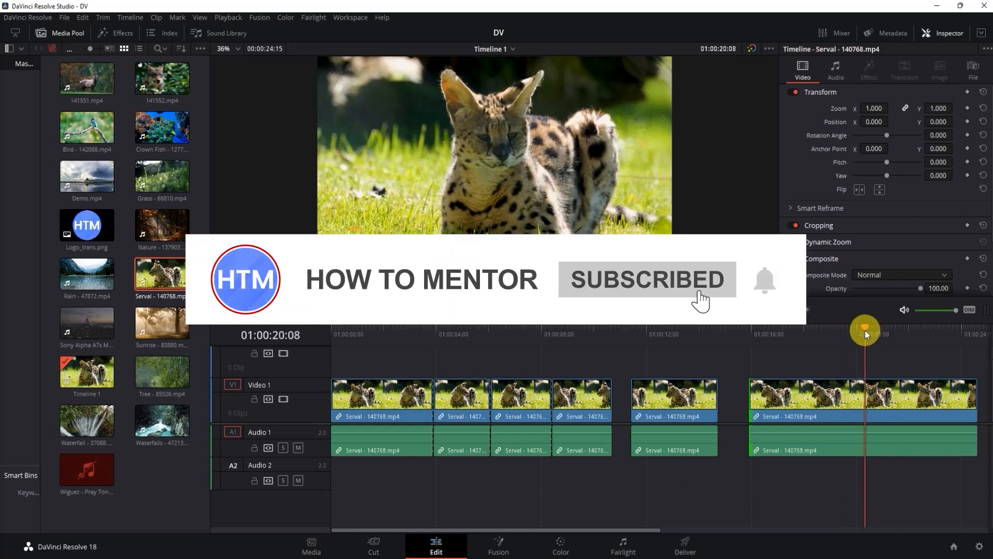
{"action": "key", "text": "ctrl+b"}
{"action": "left_click_drag", "start_coordinate": [863, 328], "coordinate": [826, 334]}
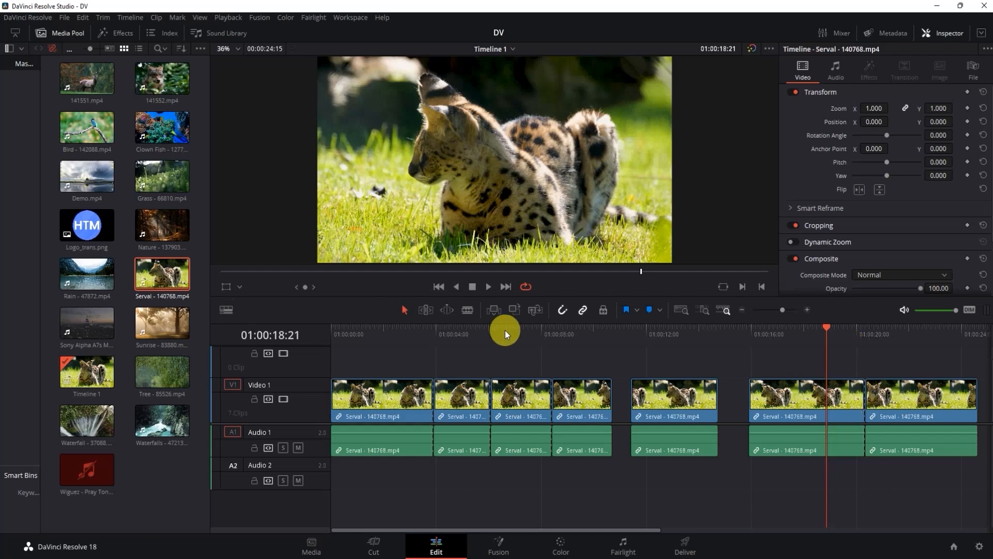
Step: Blade the isolated middle segment at about 01:00:13 and return to Selection Mode
{"action": "left_click", "coordinate": [466, 310]}
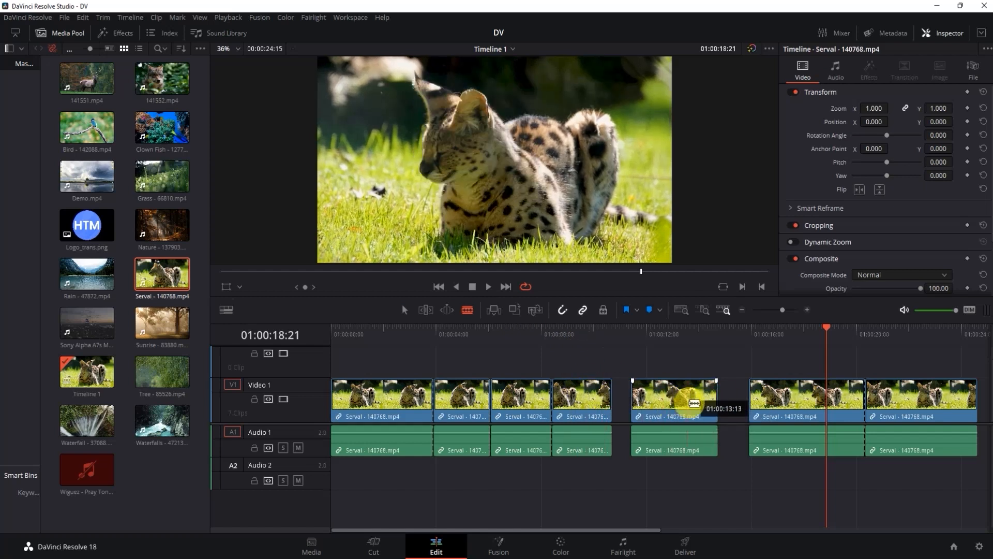
{"action": "left_click", "coordinate": [682, 397]}
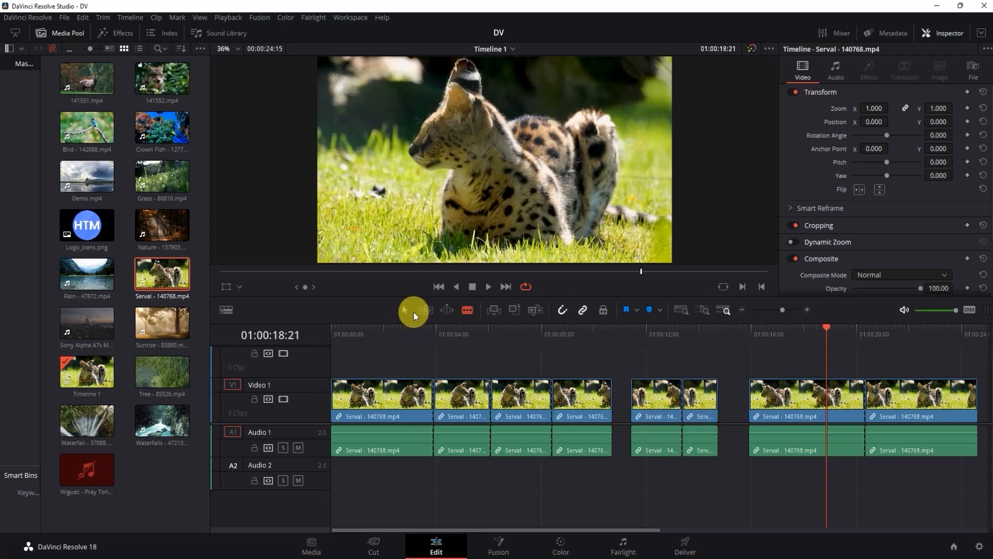
{"action": "left_click", "coordinate": [407, 312]}
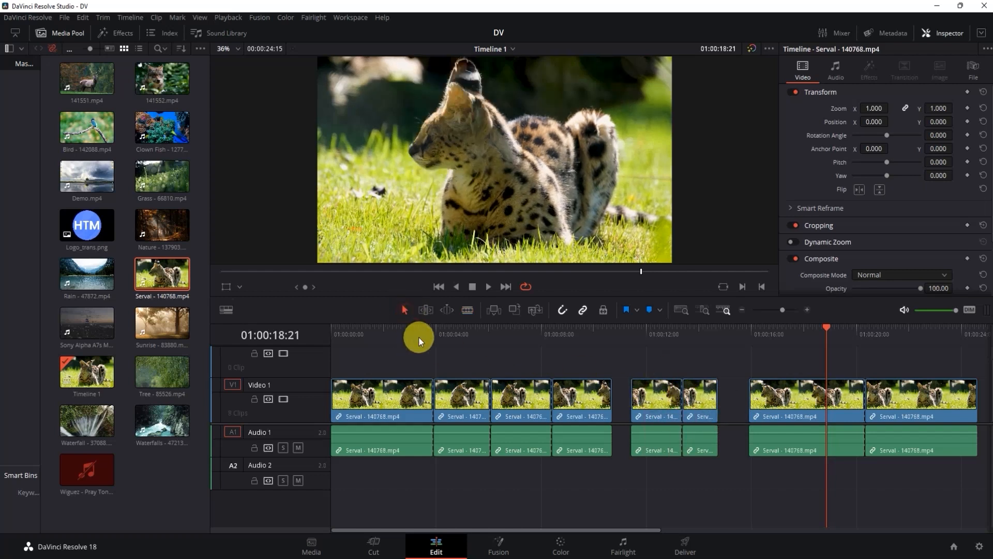
{"action": "left_click", "coordinate": [405, 309]}
Step: Split the first segment of the last group at 01:00:17:20 and select its earlier piece
{"action": "left_click_drag", "start_coordinate": [826, 328], "coordinate": [800, 328]}
{"action": "left_click", "coordinate": [823, 379]}
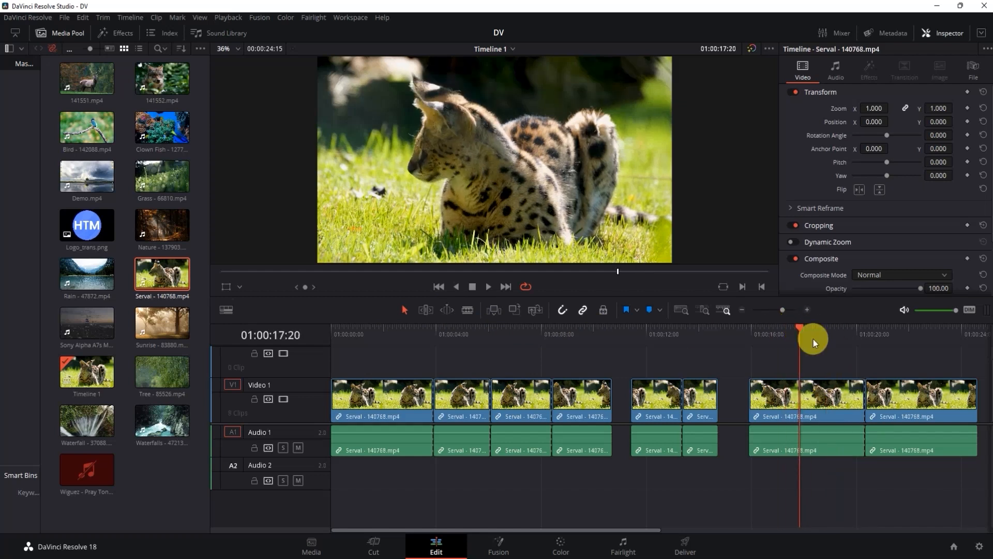
{"action": "key", "text": "ctrl+b"}
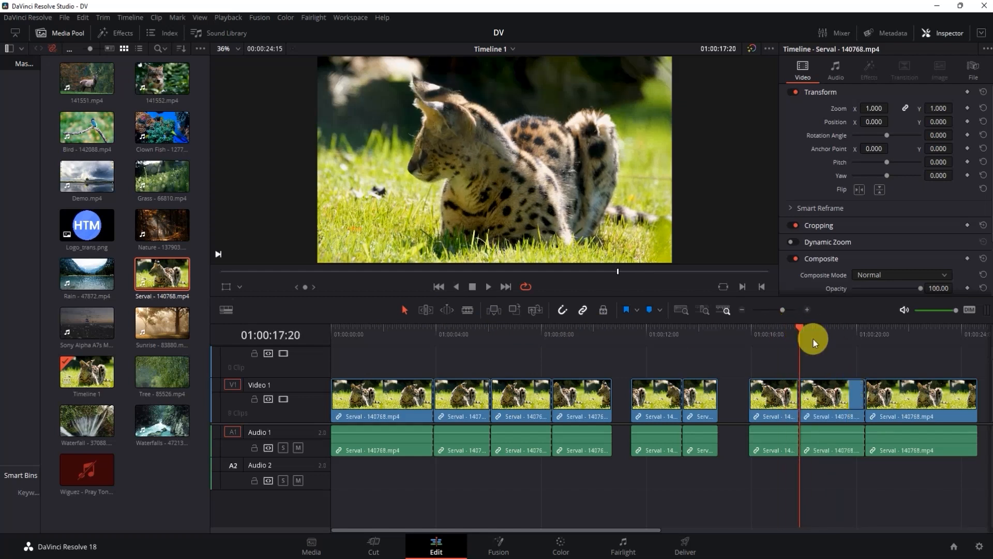
{"action": "left_click", "coordinate": [824, 334]}
{"action": "mouse_move", "coordinate": [777, 398]}
{"action": "left_mouse_down"}
{"action": "mouse_move", "coordinate": [765, 399]}
{"action": "mouse_move", "coordinate": [770, 387]}
{"action": "mouse_move", "coordinate": [772, 401]}
{"action": "mouse_move", "coordinate": [601, 349]}
{"action": "mouse_move", "coordinate": [595, 362]}
{"action": "mouse_move", "coordinate": [733, 405]}
{"action": "mouse_move", "coordinate": [776, 401]}
{"action": "left_mouse_up"}
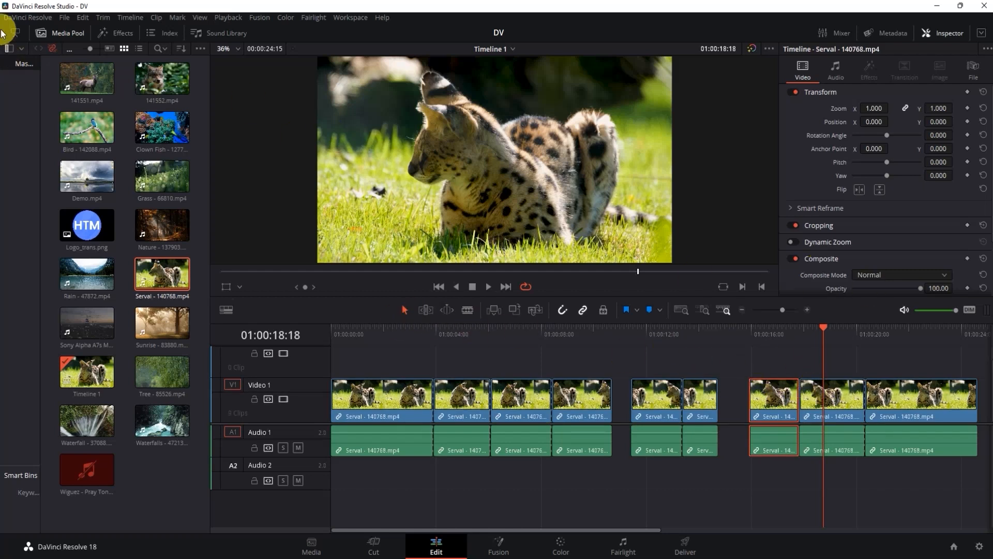
Step: Open Keyboard Customization and find the timeline's Split Clip command by searching for "split"
{"action": "left_click", "coordinate": [32, 19]}
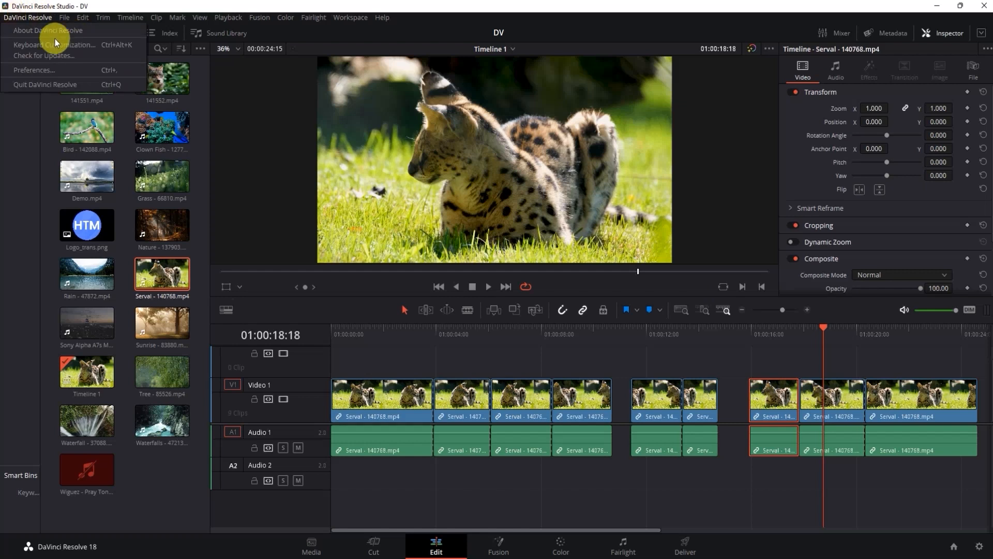
{"action": "left_click", "coordinate": [95, 45]}
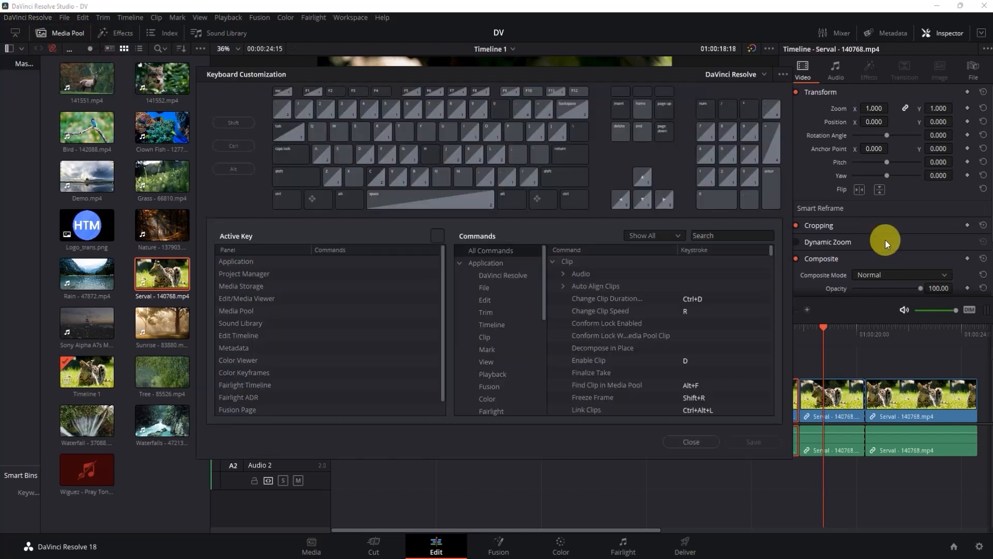
{"action": "left_click", "coordinate": [725, 236]}
{"action": "type", "text": "split"}
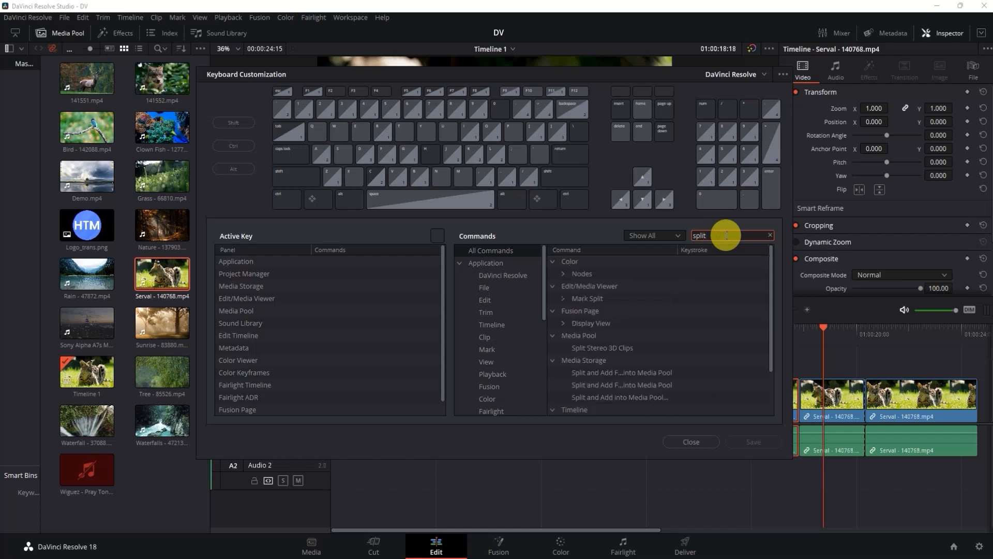
{"action": "left_click", "coordinate": [485, 301]}
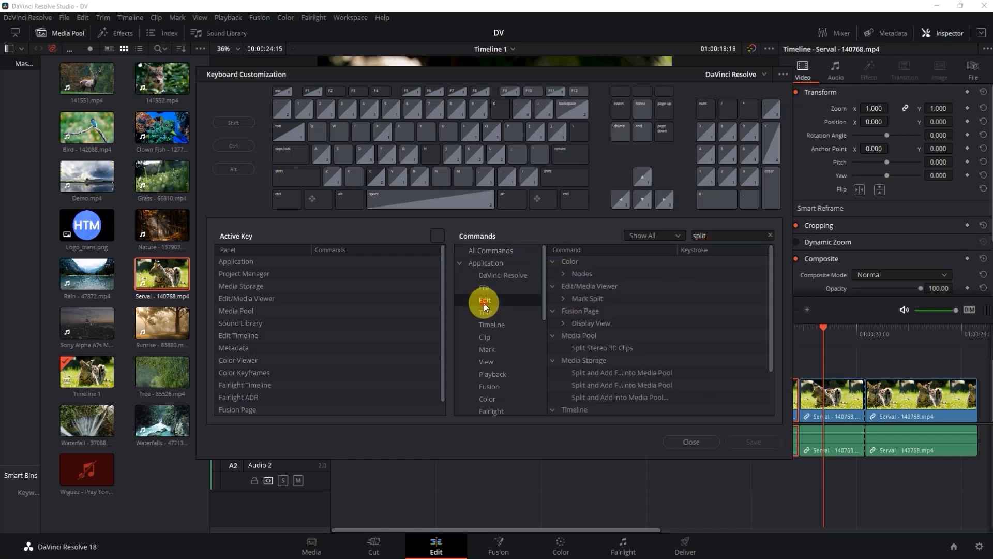
{"action": "scroll", "coordinate": [734, 317], "scroll_direction": "down", "scroll_amount": 3}
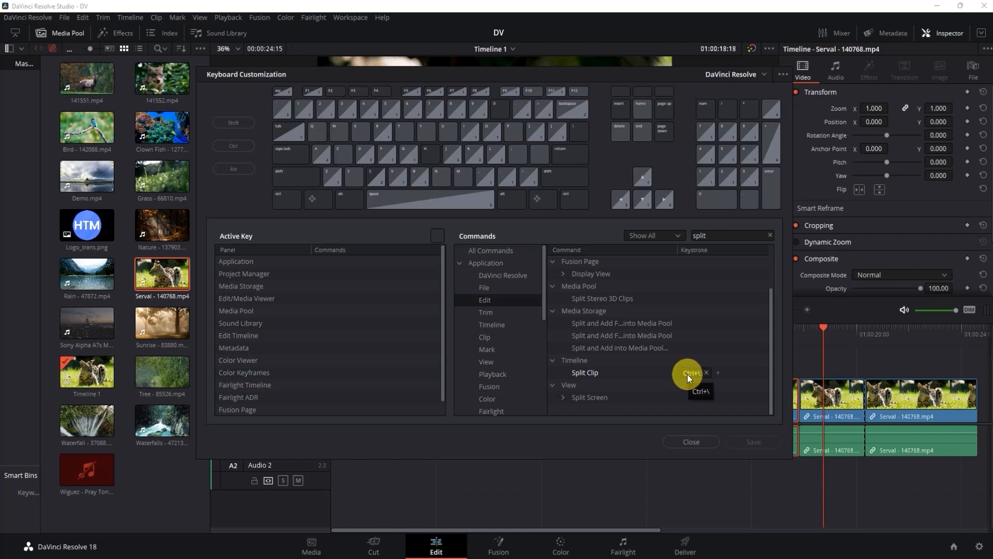
Step: Add Num+9 as a second shortcut for Split Clip, save the mapping as a preset named "split", and close the customization window
{"action": "left_click", "coordinate": [717, 370]}
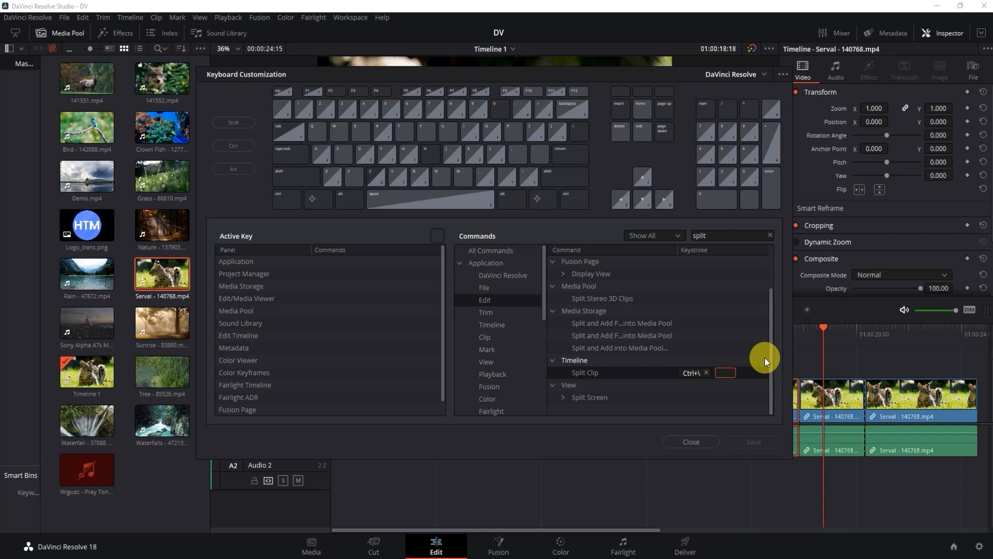
{"action": "key", "text": "KP_9"}
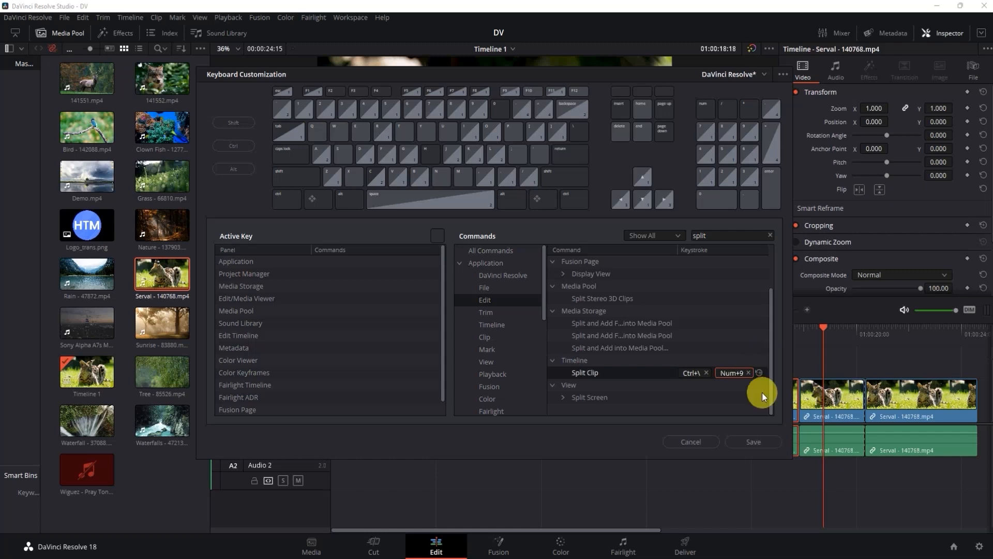
{"action": "left_click", "coordinate": [753, 441]}
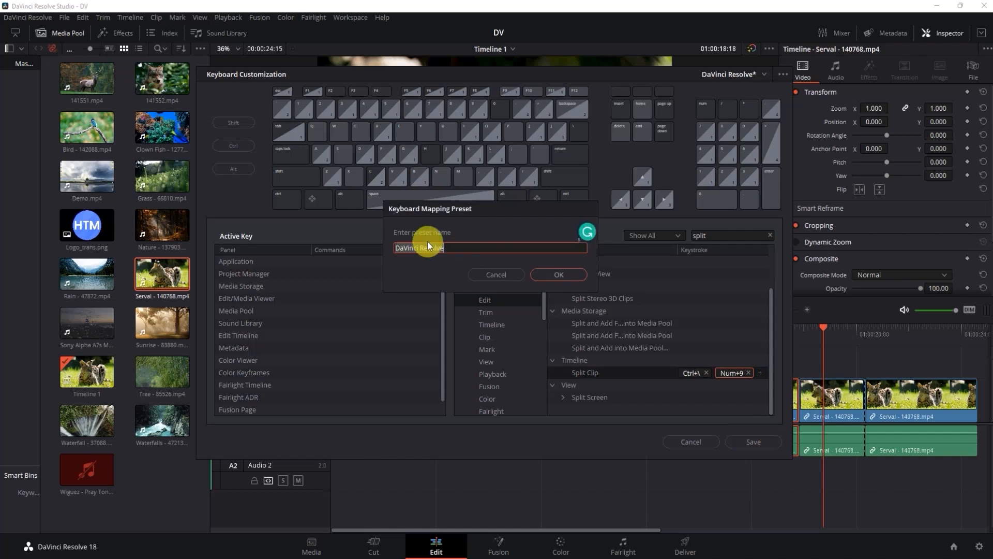
{"action": "type", "text": "S"}
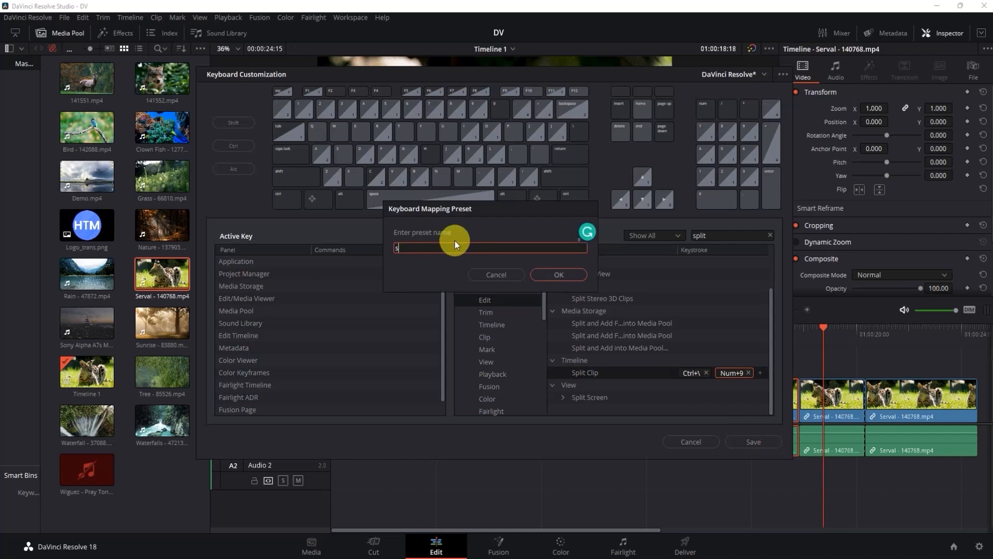
{"action": "type", "text": "plit"}
{"action": "left_click", "coordinate": [572, 274]}
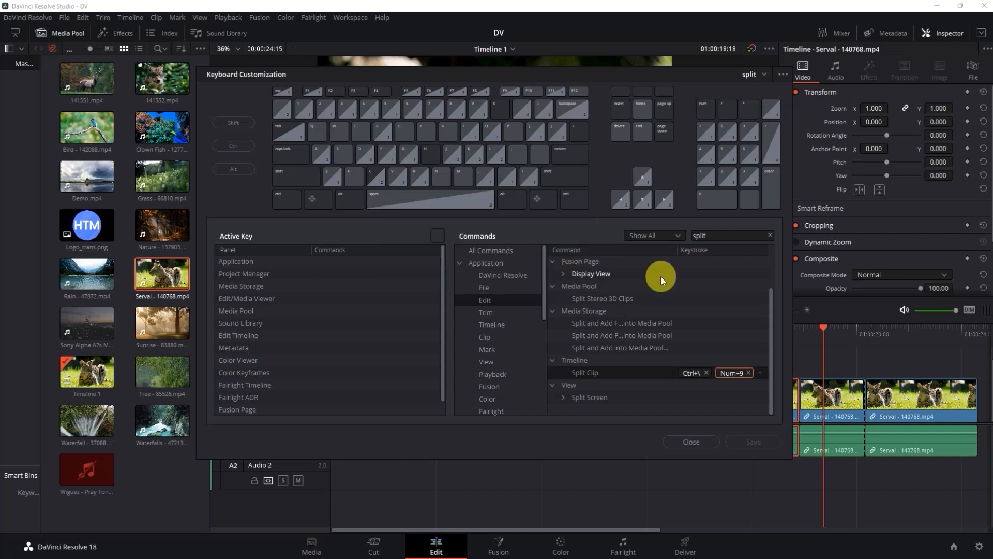
{"action": "left_click", "coordinate": [700, 445]}
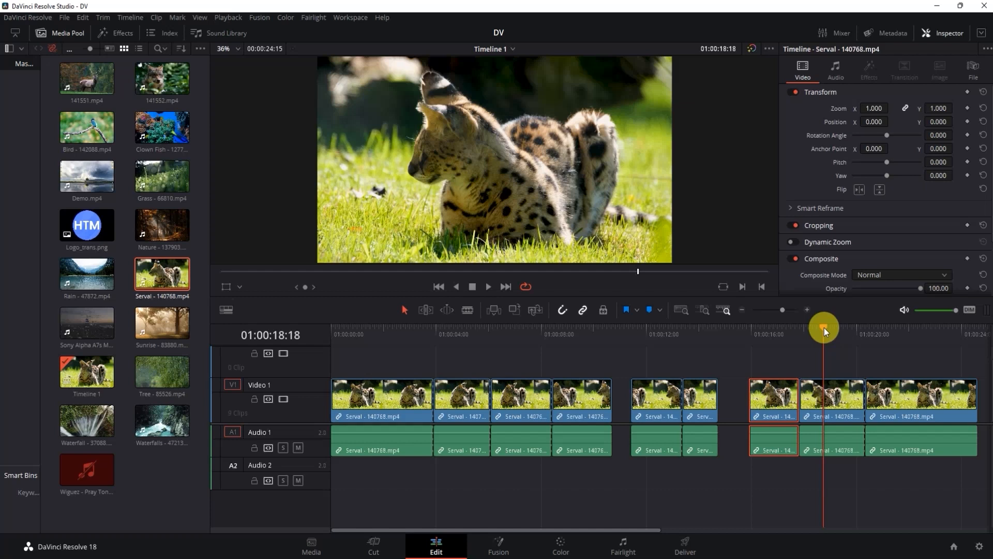
Step: Split the first timeline segment at 01:00:01:12 and move the playhead to 01:00:00:16
{"action": "left_click_drag", "start_coordinate": [824, 328], "coordinate": [370, 335]}
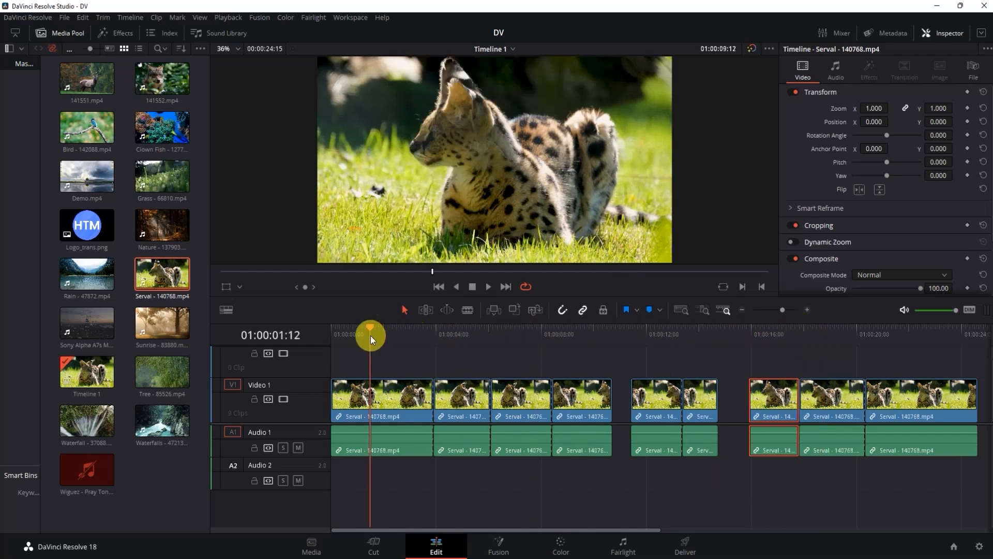
{"action": "left_click", "coordinate": [496, 306]}
{"action": "left_click_drag", "start_coordinate": [367, 328], "coordinate": [349, 331]}
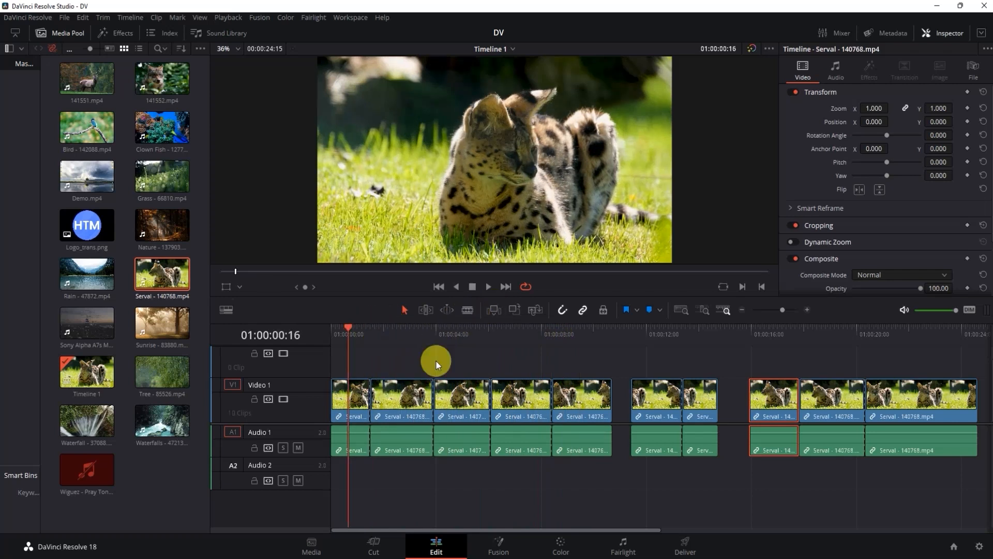